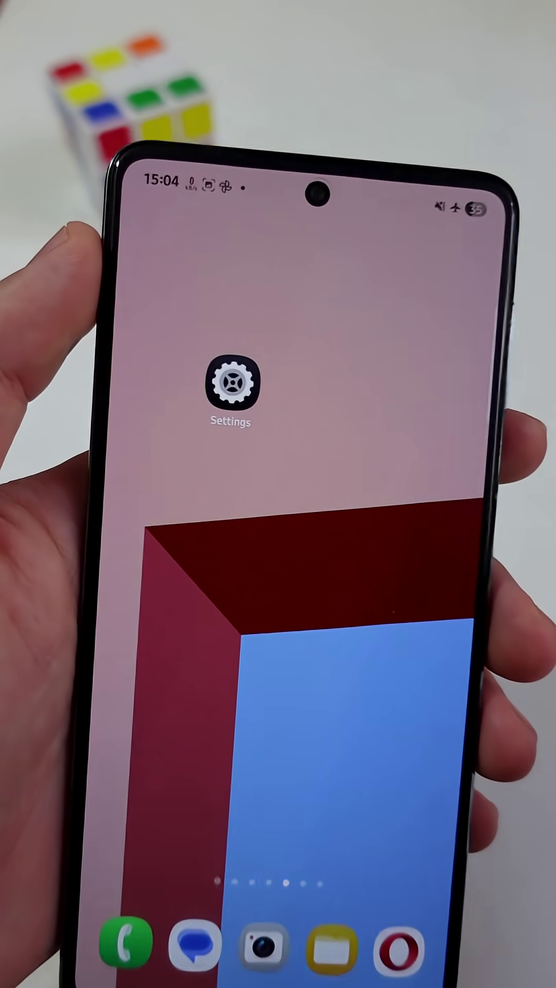
Open Settings, then About phone, and reach its Software information details.
left_click(230, 382)
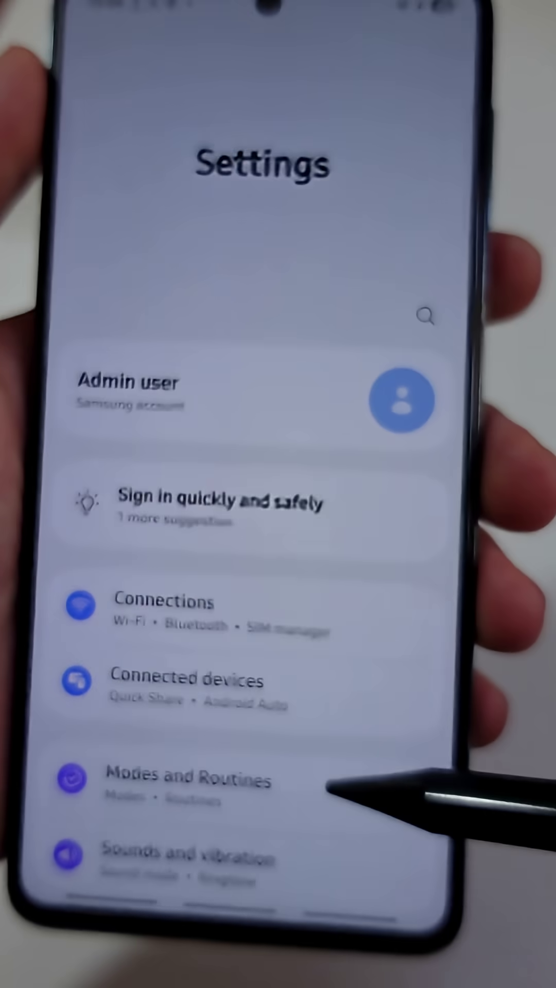
scroll(332, 695, "down", 10)
scroll(332, 617, "down", 8)
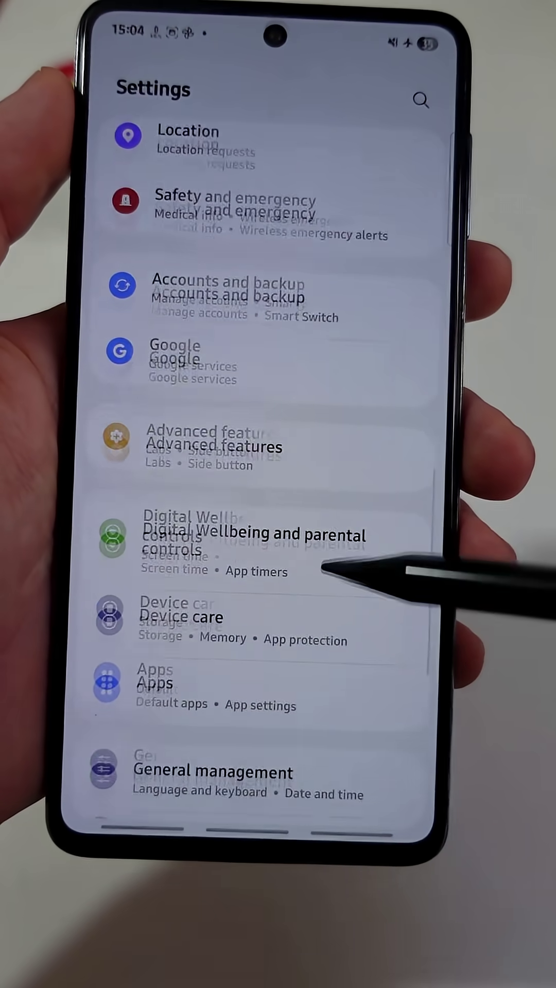
scroll(363, 587, "down", 6)
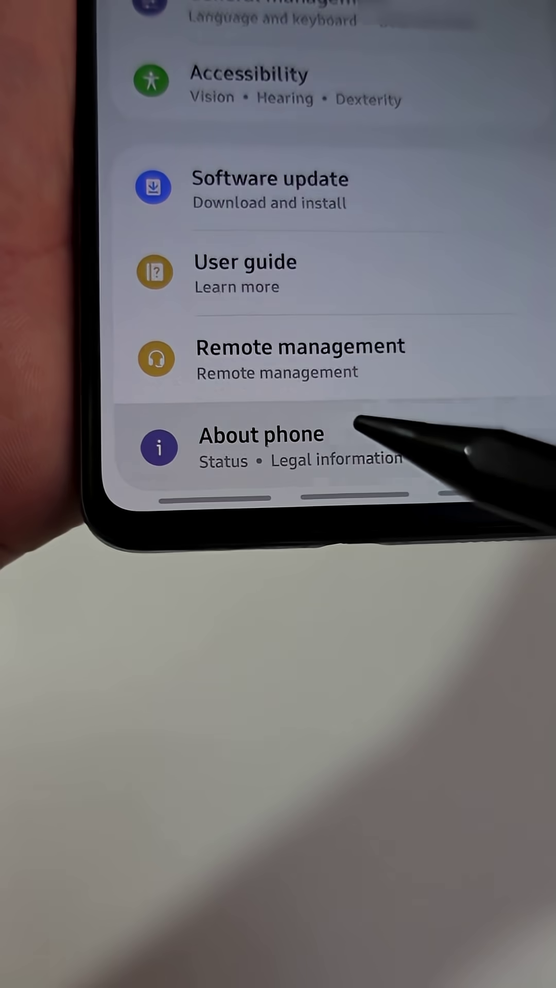
left_click(309, 421)
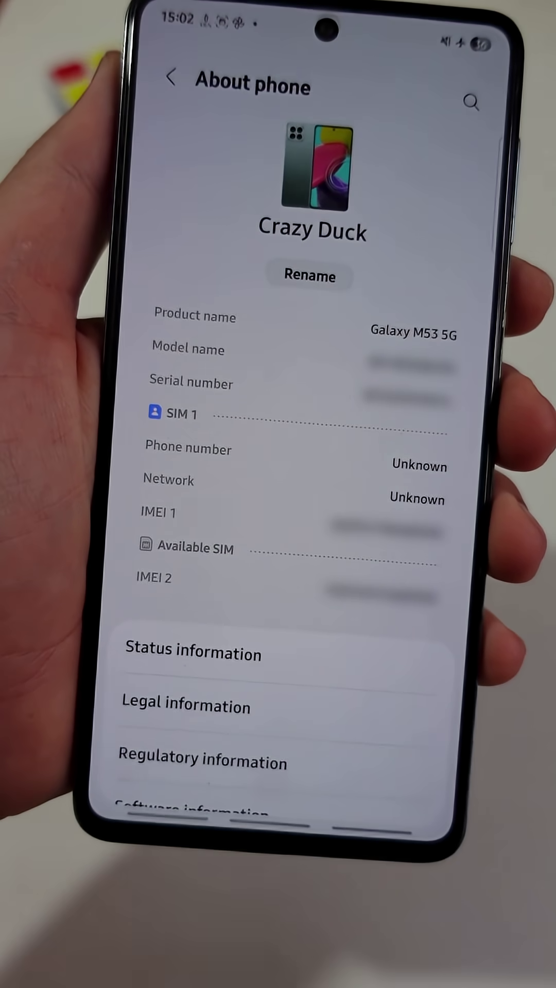
scroll(348, 540, "down", 5)
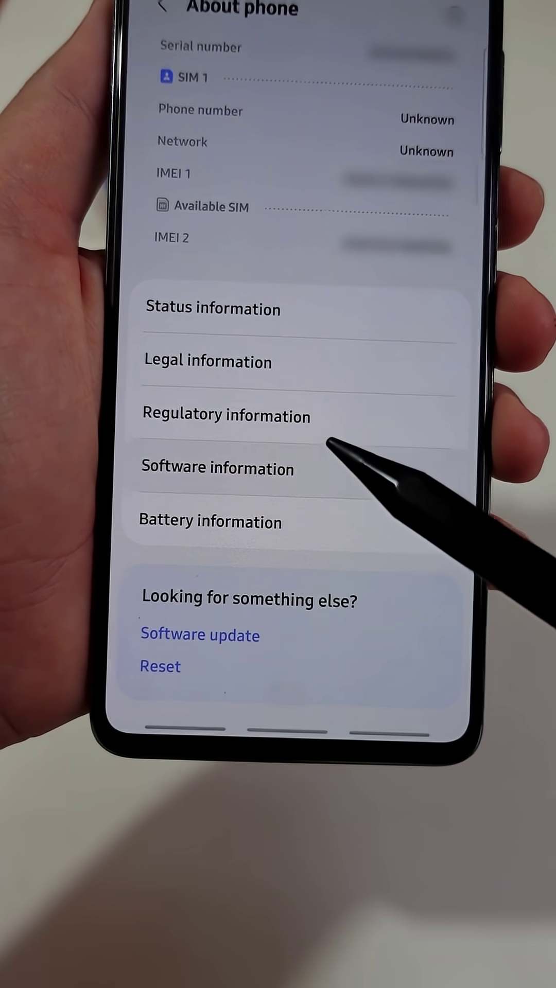
left_click(232, 468)
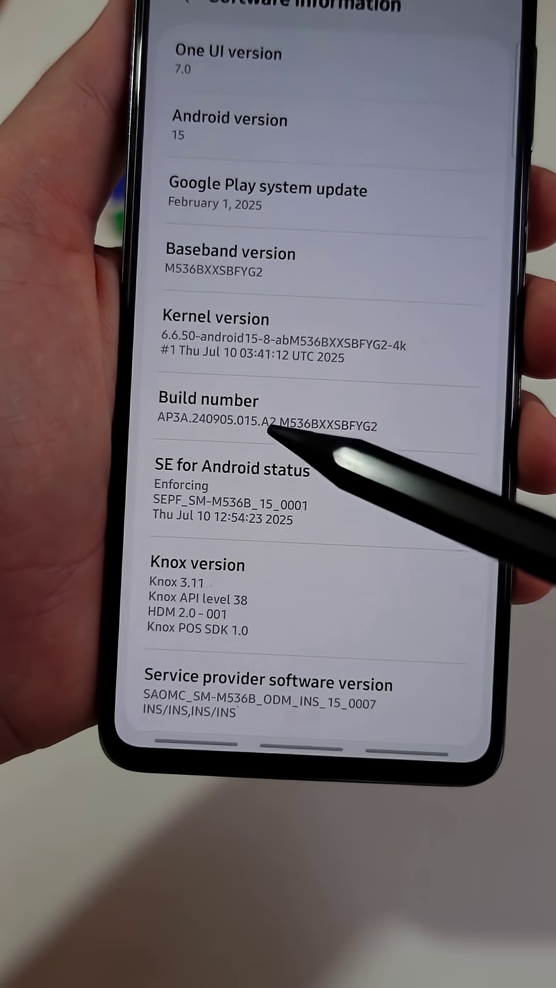
Tap Build number to confirm developer mode is already on, then return to About phone.
left_click(343, 399)
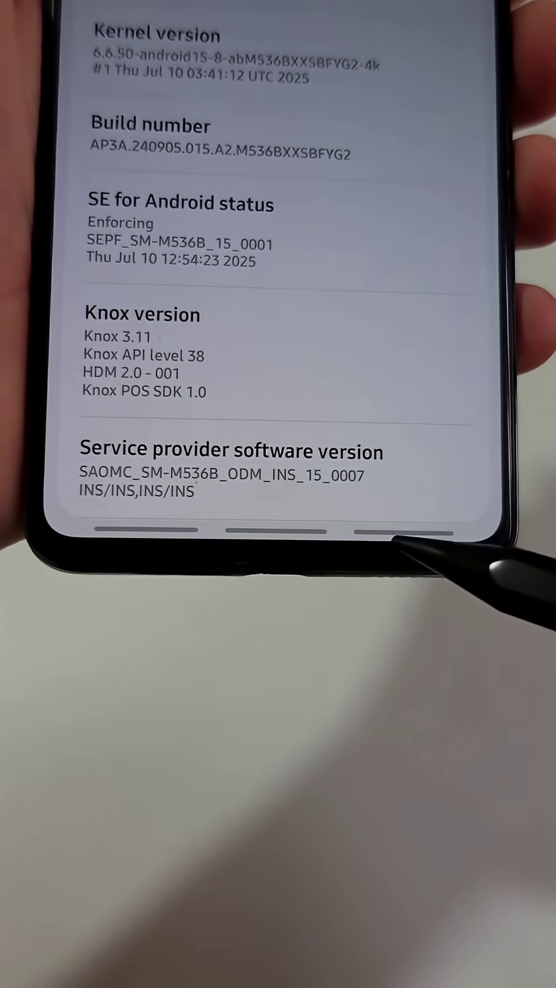
left_click(402, 532)
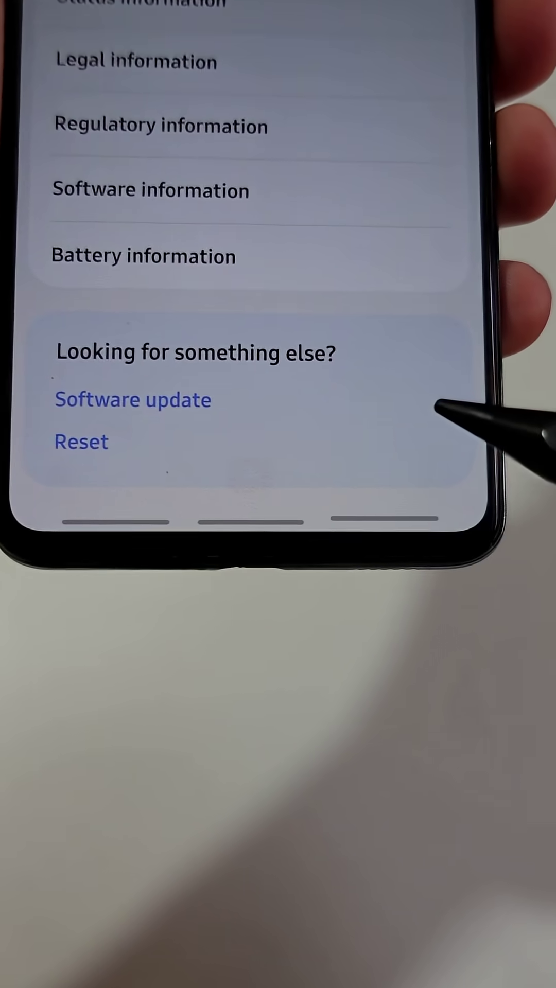
Go back to the main Settings list and open Developer options.
left_click(386, 519)
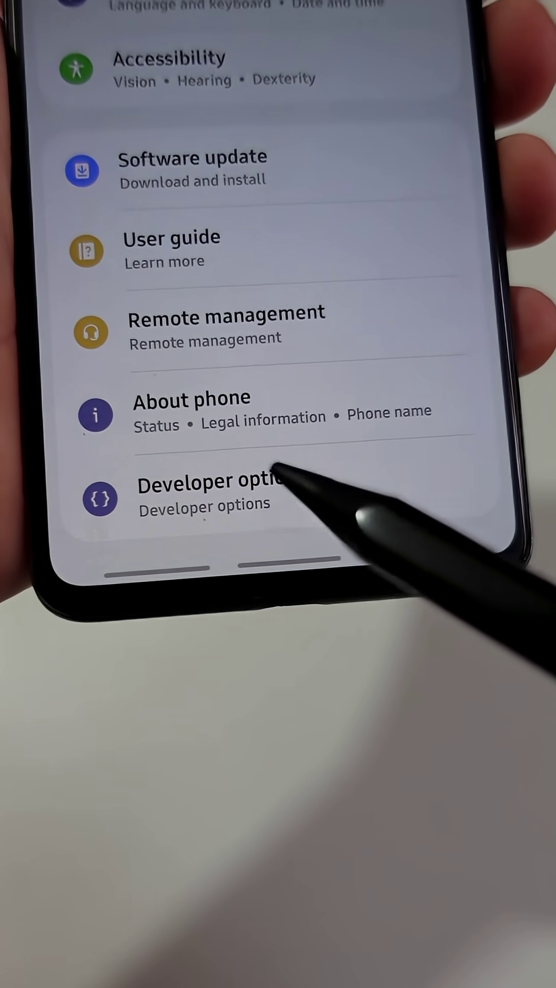
left_click(258, 509)
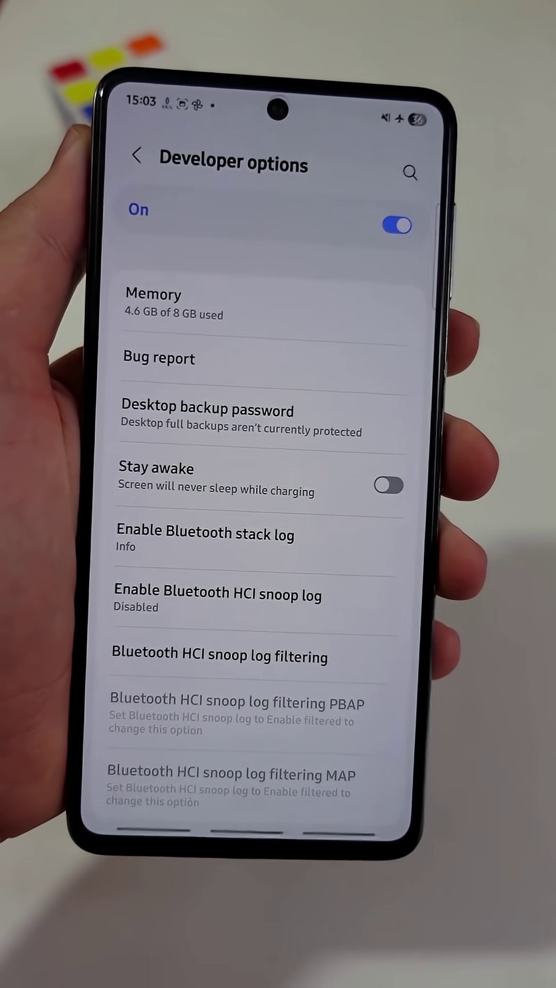
scroll(363, 540, "down", 2)
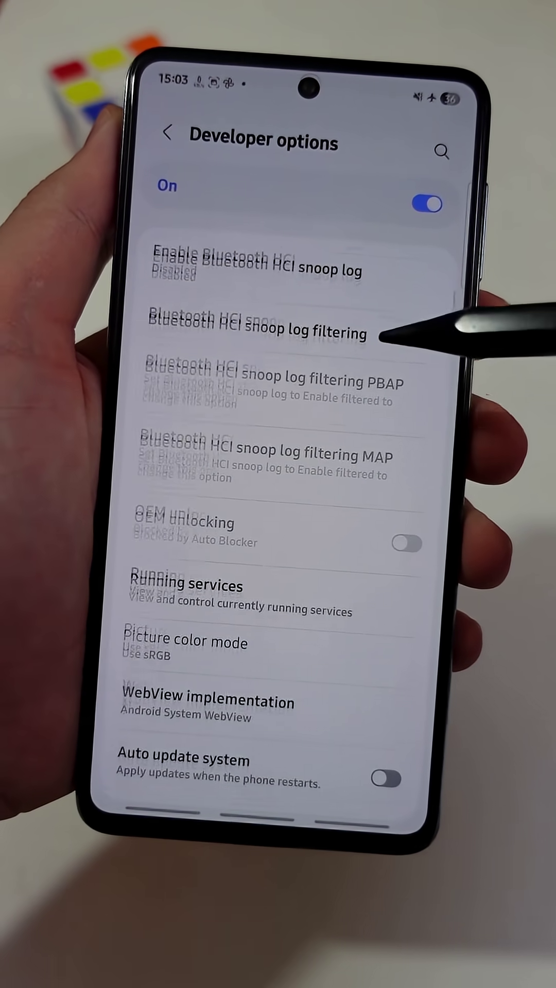
scroll(347, 463, "down", 2)
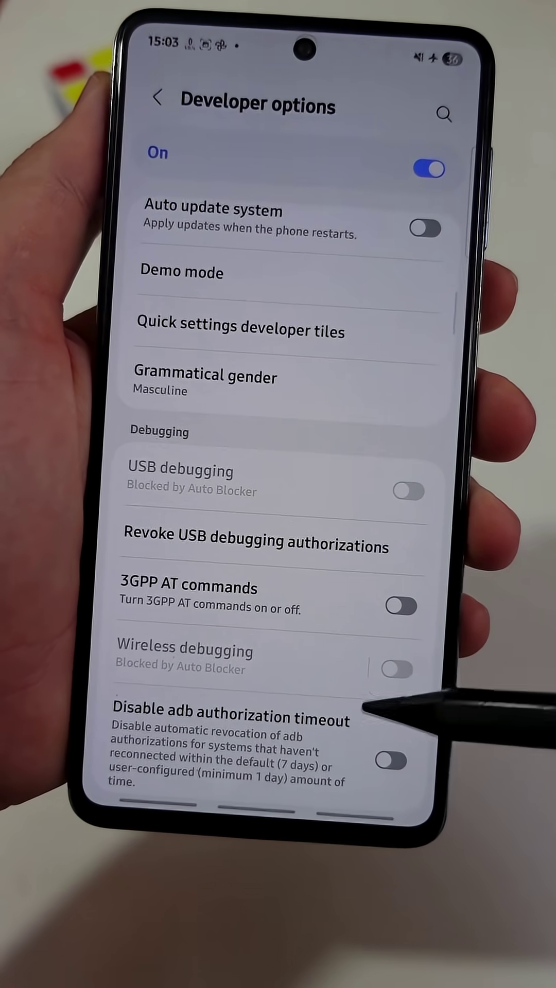
scroll(347, 618, "down", 5)
scroll(308, 695, "down", 5)
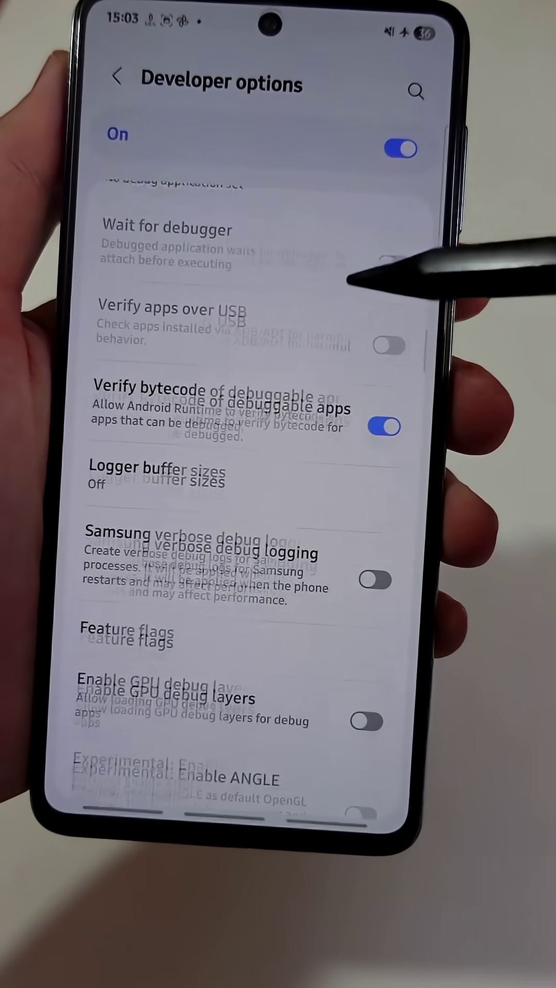
scroll(309, 617, "down", 4)
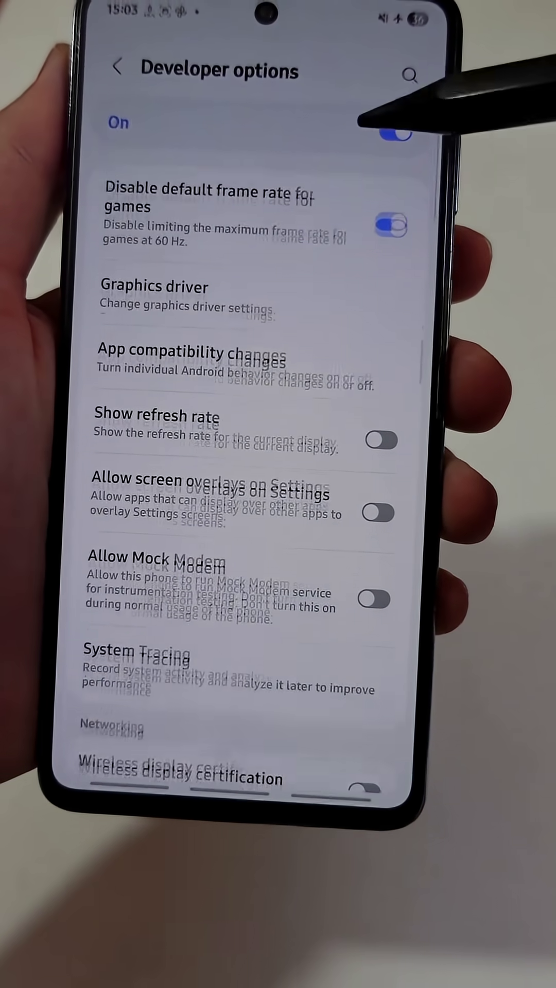
scroll(309, 617, "down", 2)
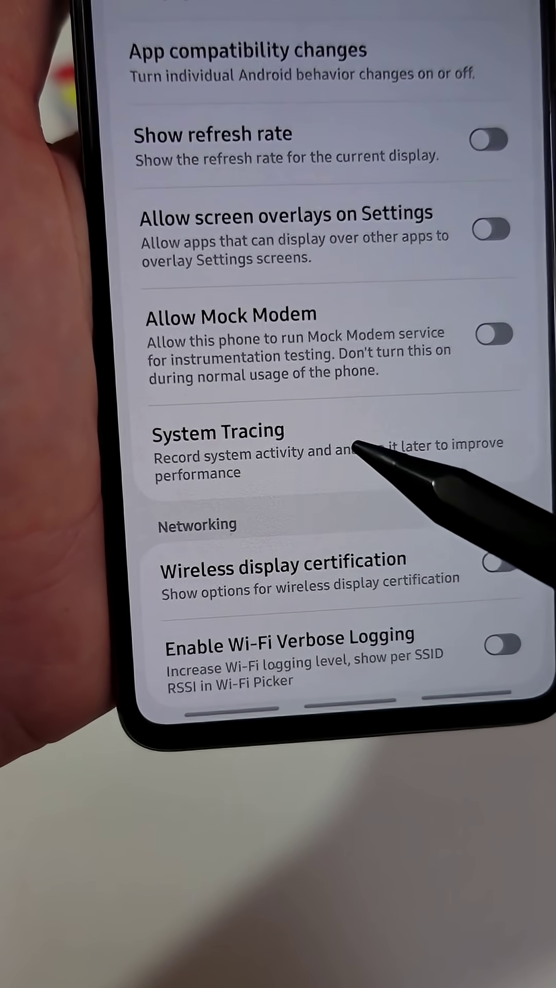
In System Tracing, turn off Trace debuggable applications and set Per-CPU buffer size to 8192 KB.
left_click(358, 447)
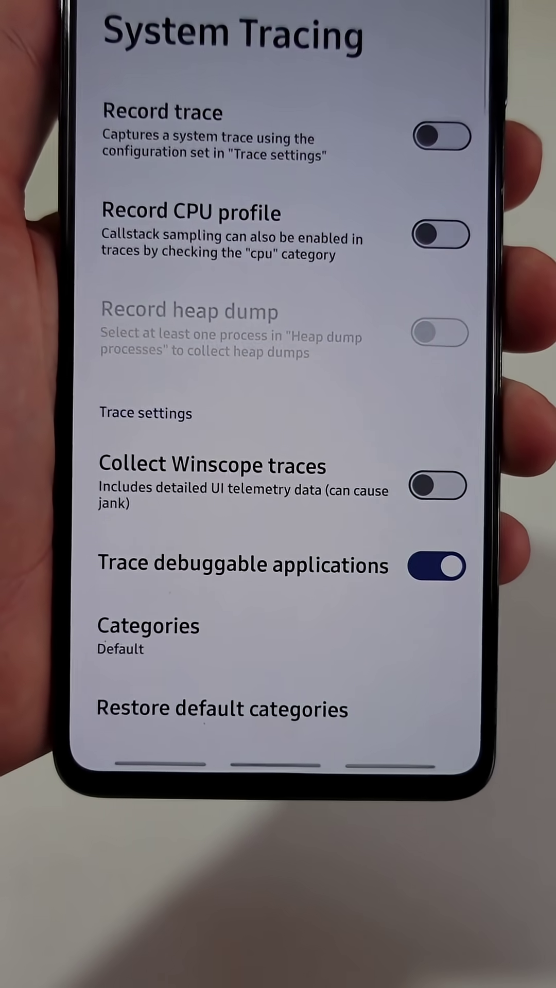
scroll(348, 540, "down", 3)
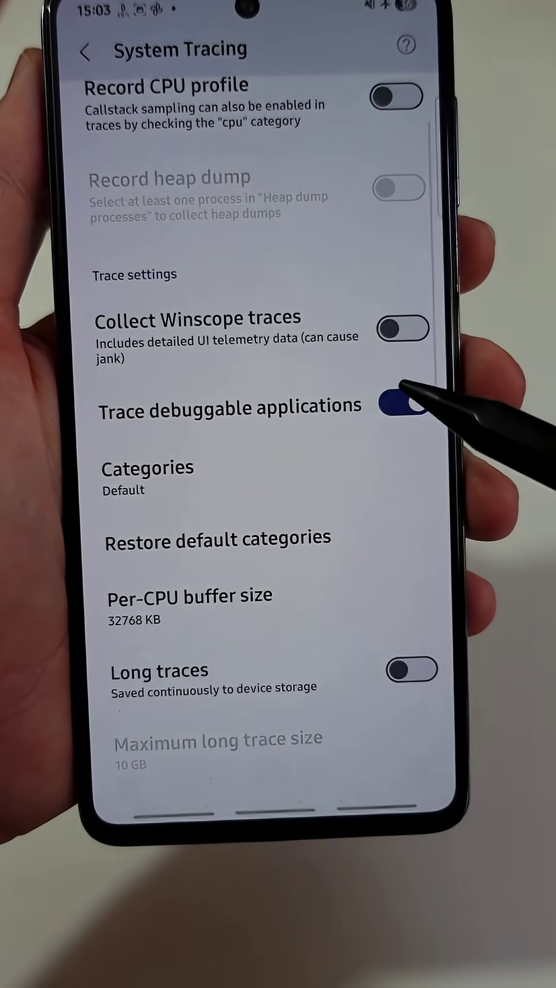
left_click(467, 381)
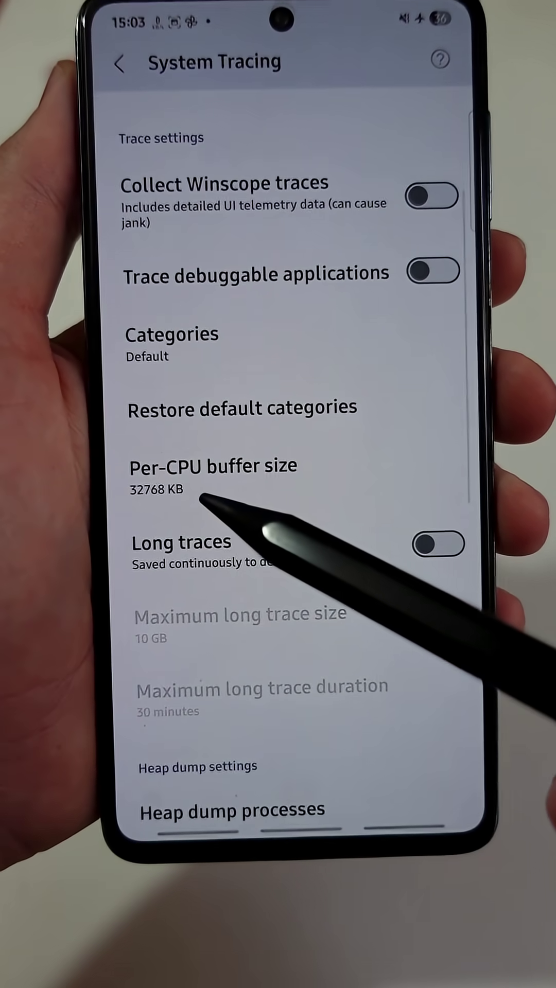
left_click(201, 464)
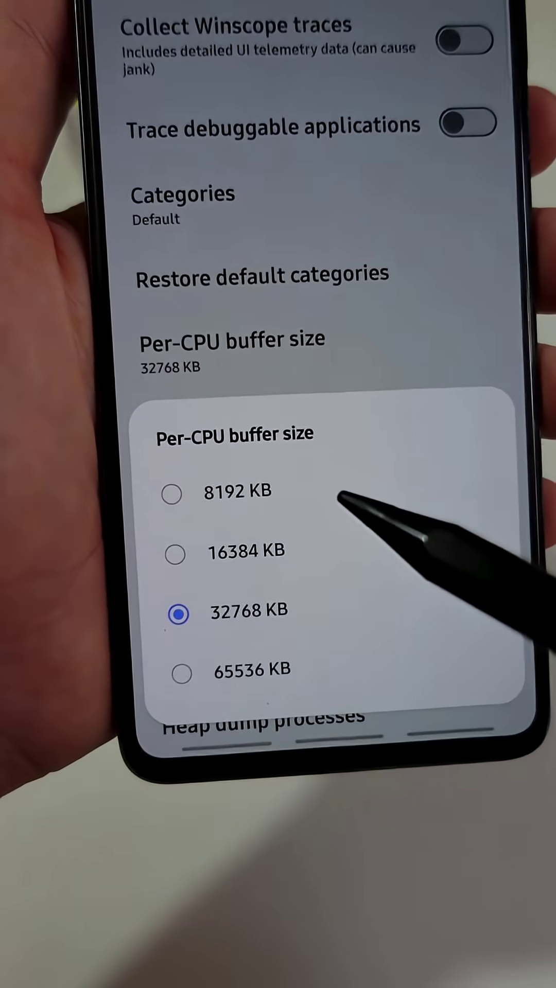
left_click(184, 481)
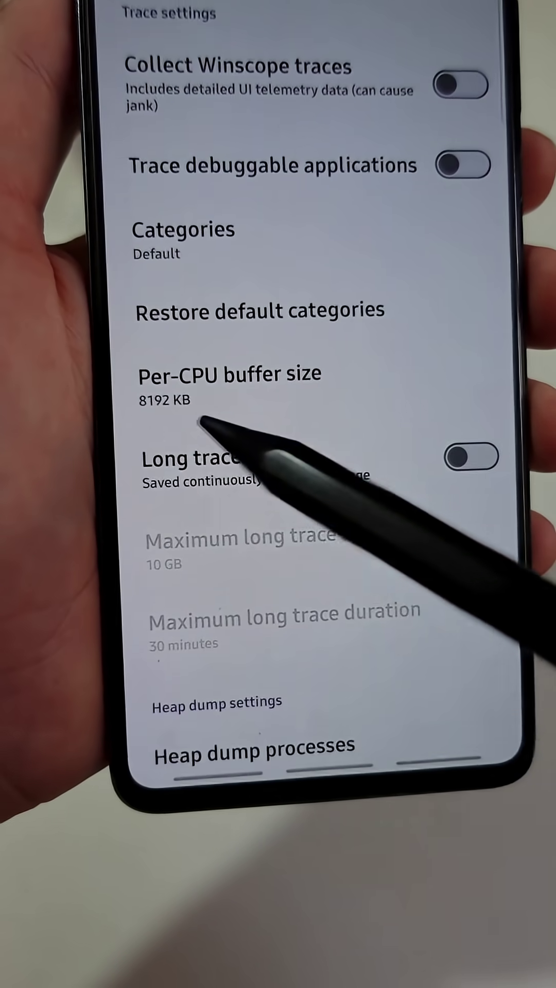